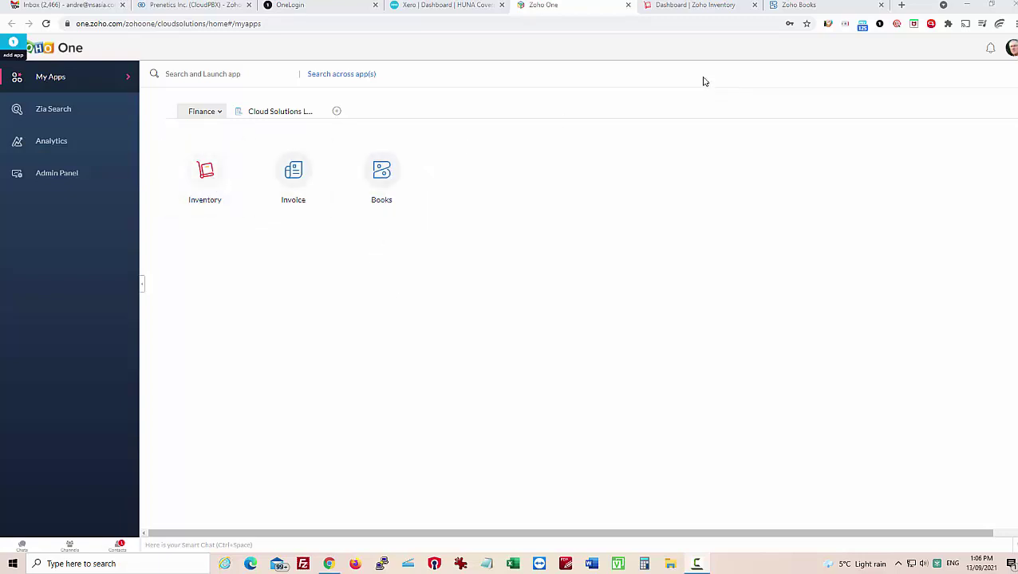
- Switch to Zoho Books, open the vendor Central Otago Powder Coating and review its bill transactions
{"action": "left_click", "coordinate": [796, 6]}
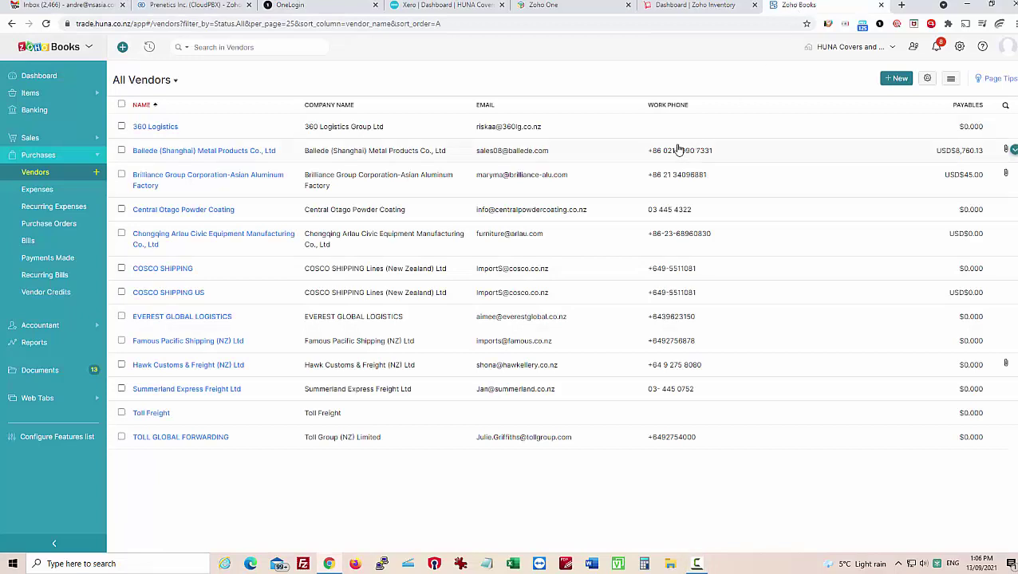
{"action": "left_click", "coordinate": [191, 209]}
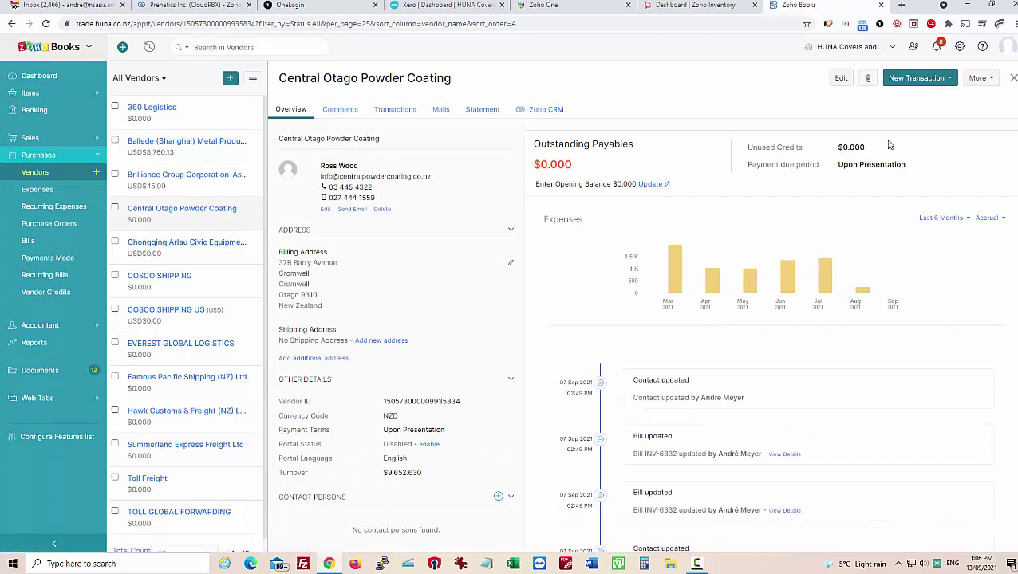
{"action": "left_click", "coordinate": [975, 80]}
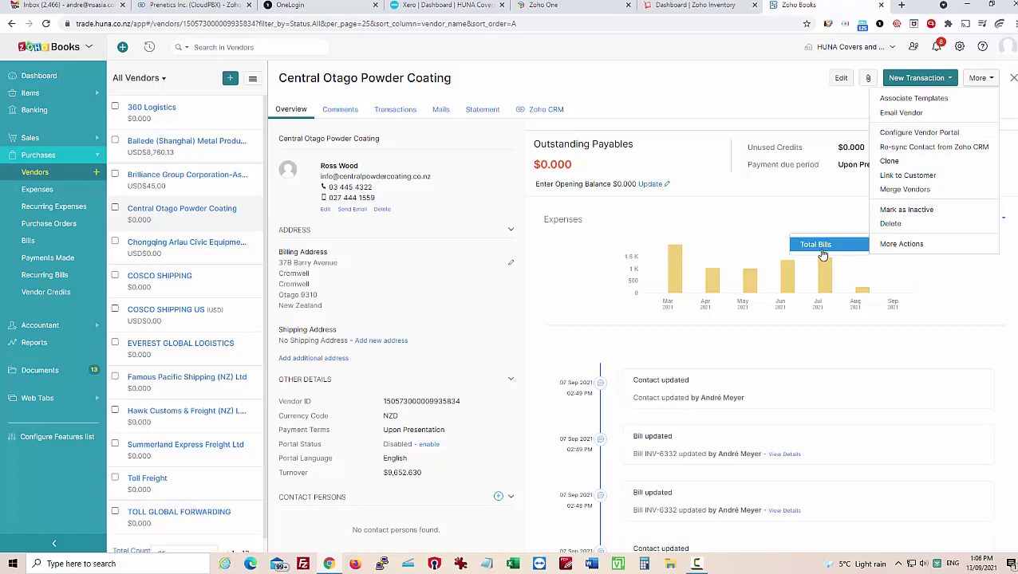
{"action": "left_click", "coordinate": [391, 109]}
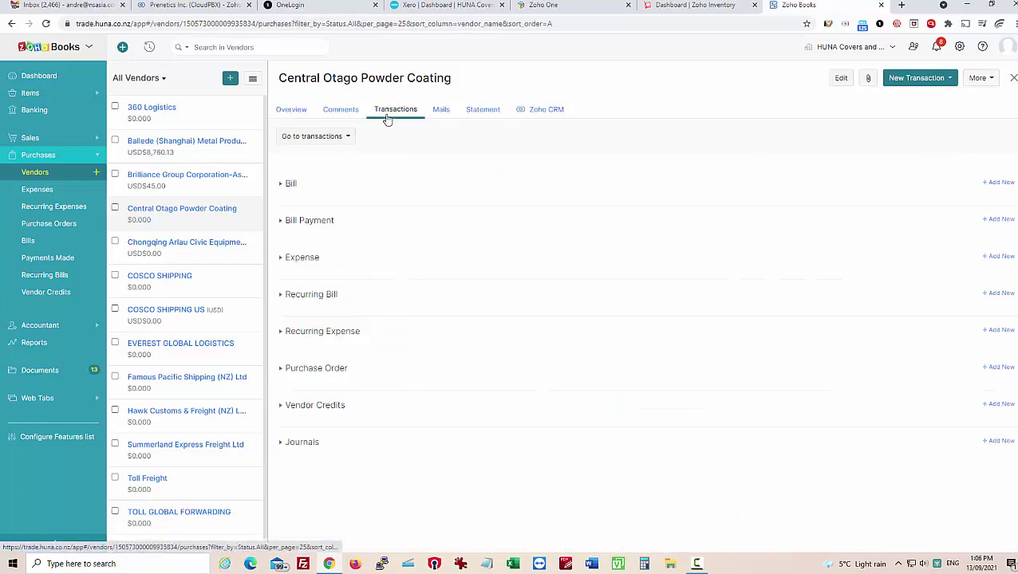
{"action": "scroll", "coordinate": [490, 260], "scroll_direction": "down", "scroll_amount": 5}
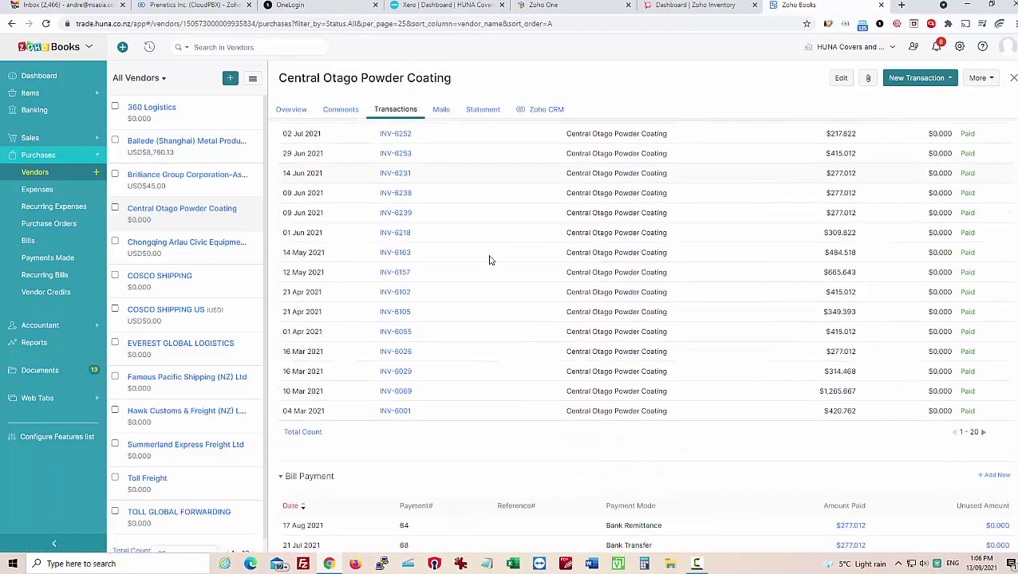
{"action": "scroll", "coordinate": [491, 260], "scroll_direction": "up", "scroll_amount": 5}
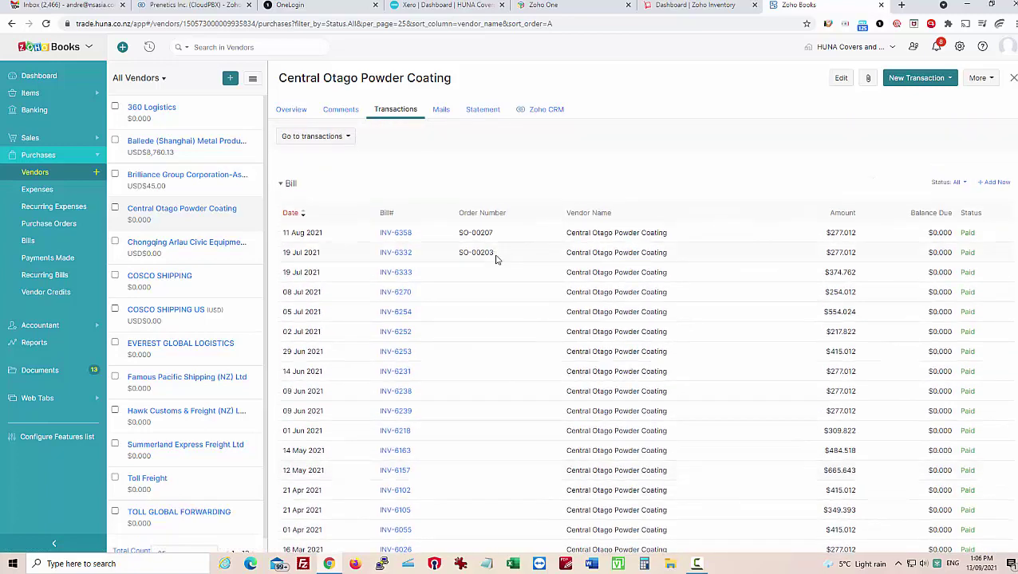
- Run the Total Bills custom action on the vendor and check the Turnover field in its other details
{"action": "left_click", "coordinate": [980, 78]}
{"action": "mouse_move", "coordinate": [915, 243]}
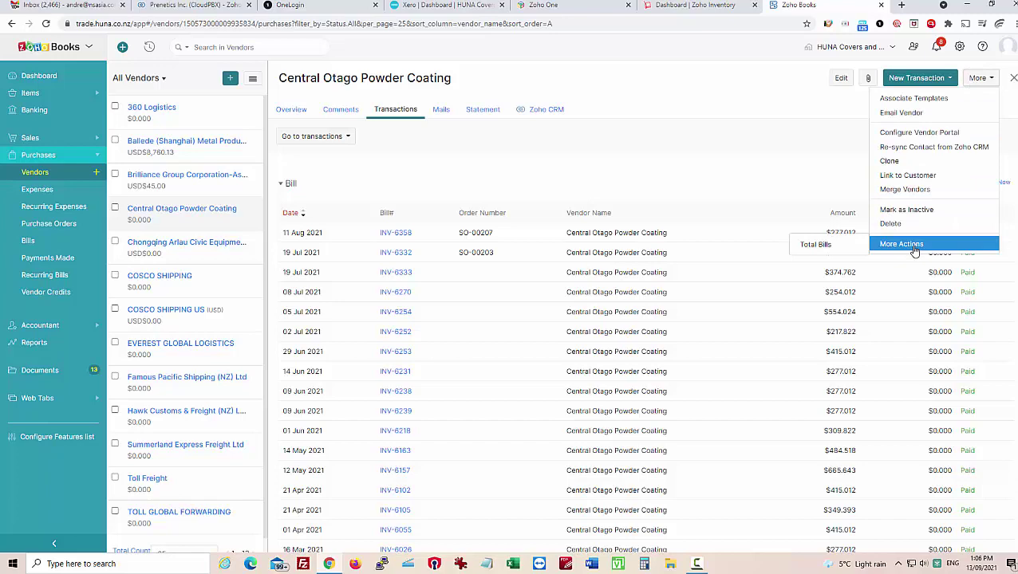
{"action": "left_click", "coordinate": [824, 251]}
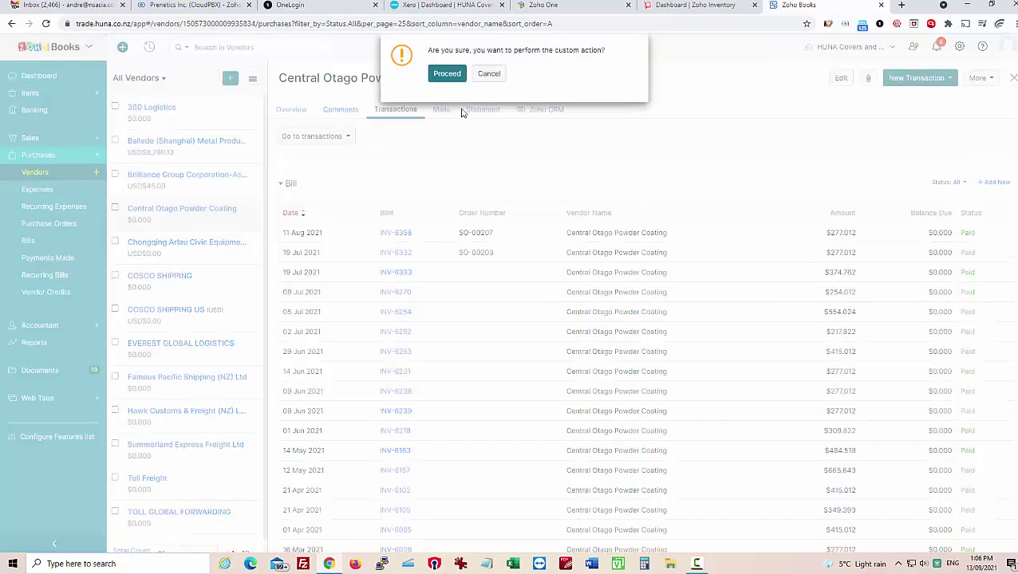
{"action": "left_click", "coordinate": [446, 73]}
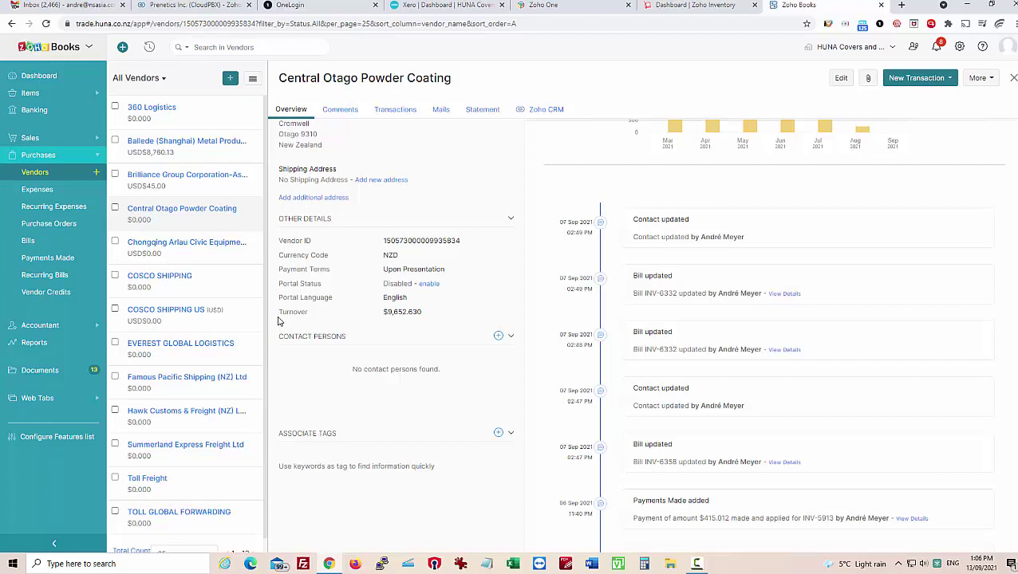
{"action": "left_click_drag", "start_coordinate": [276, 319], "coordinate": [424, 325]}
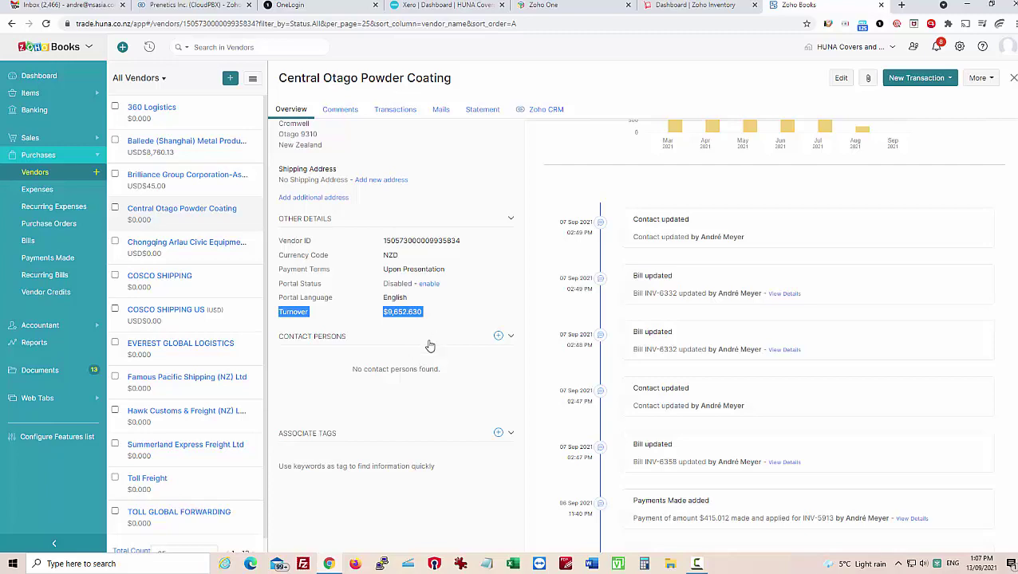
{"action": "scroll", "coordinate": [430, 346], "scroll_direction": "up", "scroll_amount": 3}
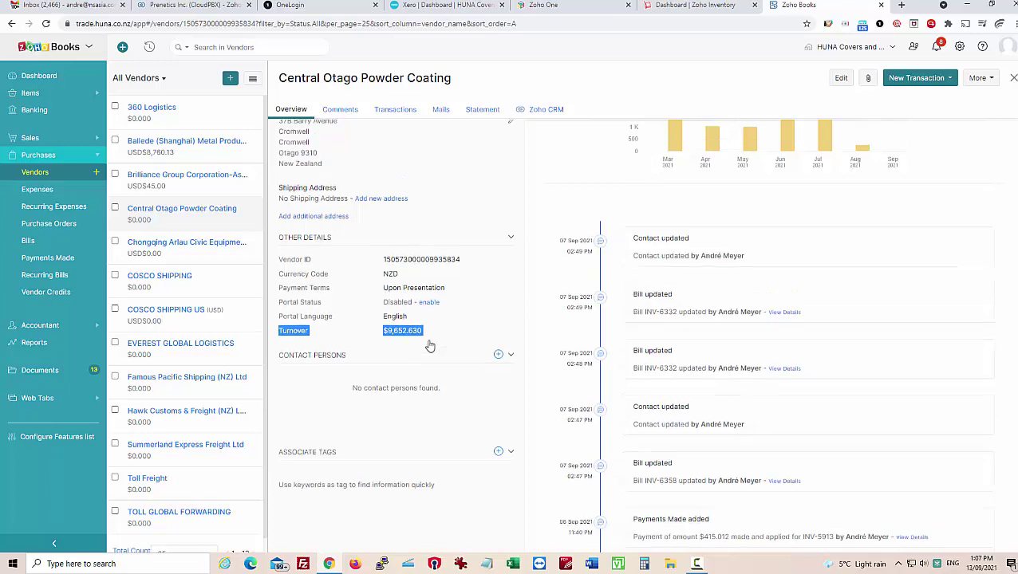
- Switch to Zoho Inventory and open the vendor record of Central Otago Powder Coating
{"action": "left_click", "coordinate": [677, 6]}
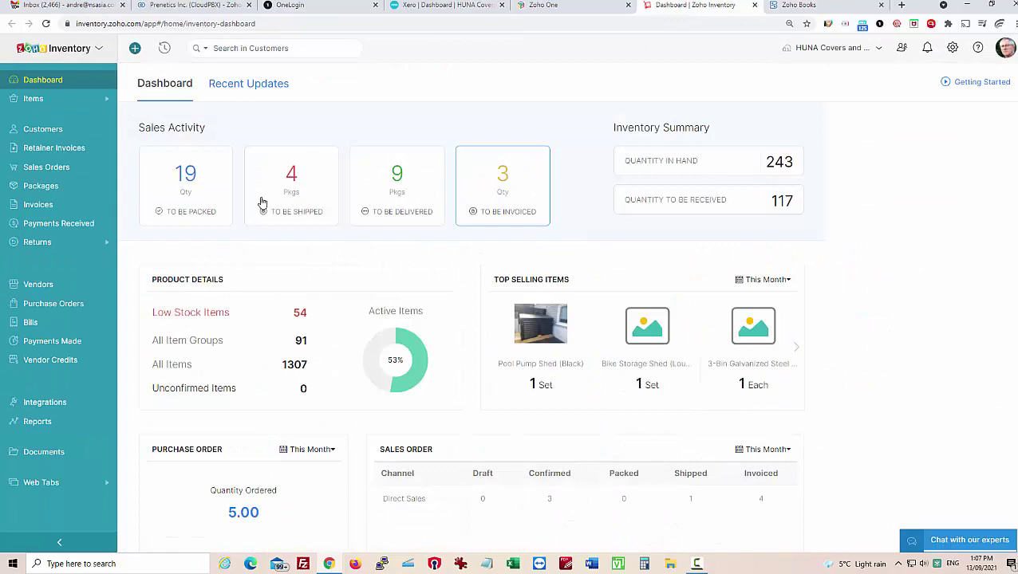
{"action": "left_click", "coordinate": [38, 285]}
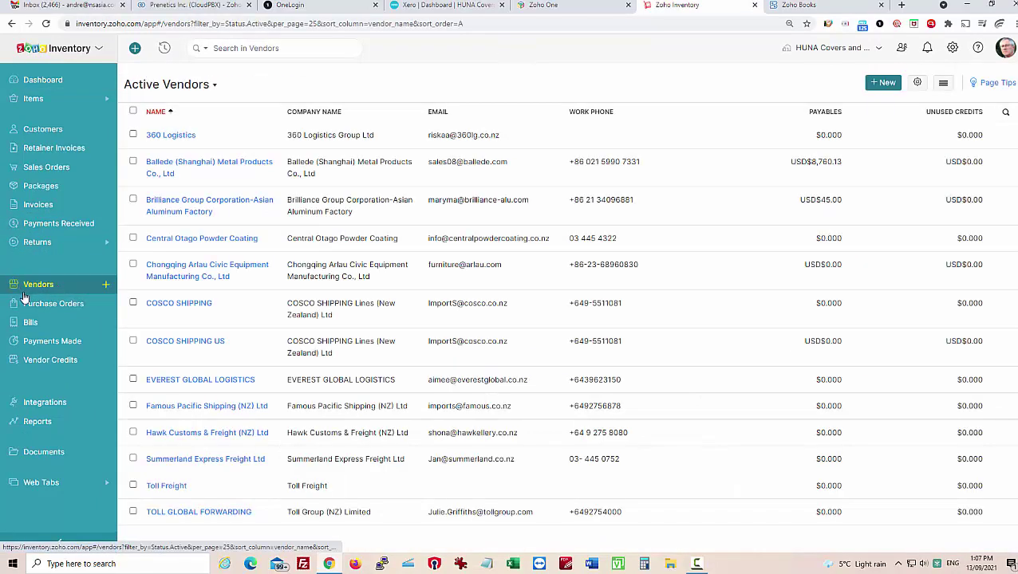
{"action": "left_click", "coordinate": [180, 242]}
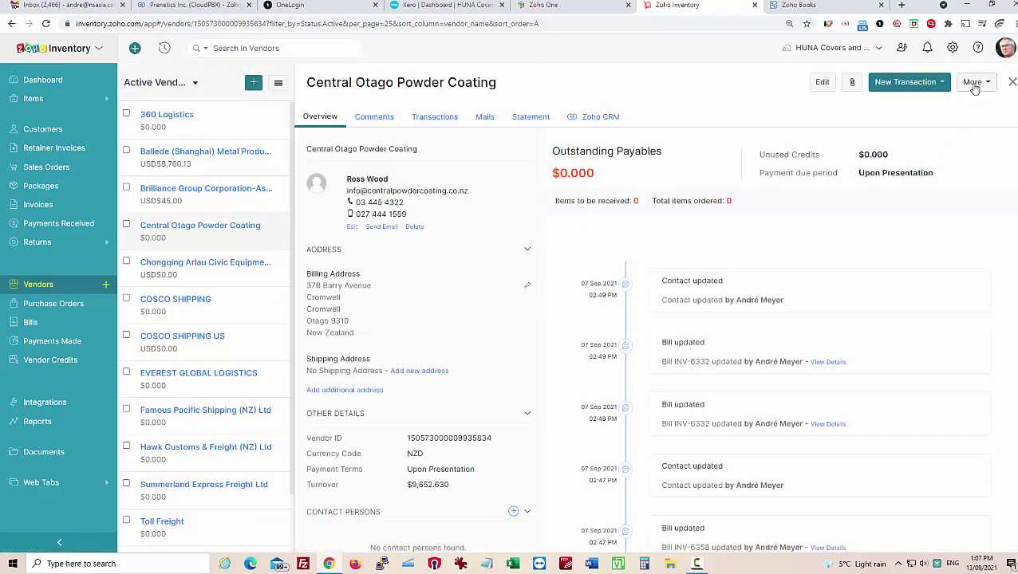
- Run the Total Bills custom action on this vendor in Zoho Inventory and highlight the reported total
{"action": "left_click", "coordinate": [973, 82]}
{"action": "mouse_move", "coordinate": [894, 233]}
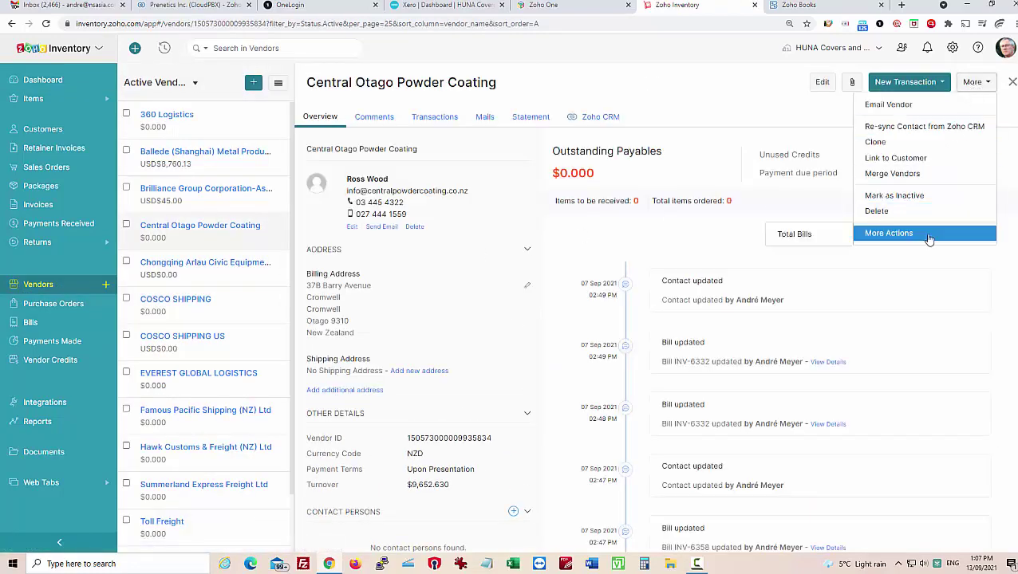
{"action": "left_click", "coordinate": [810, 237]}
{"action": "left_click", "coordinate": [427, 83]}
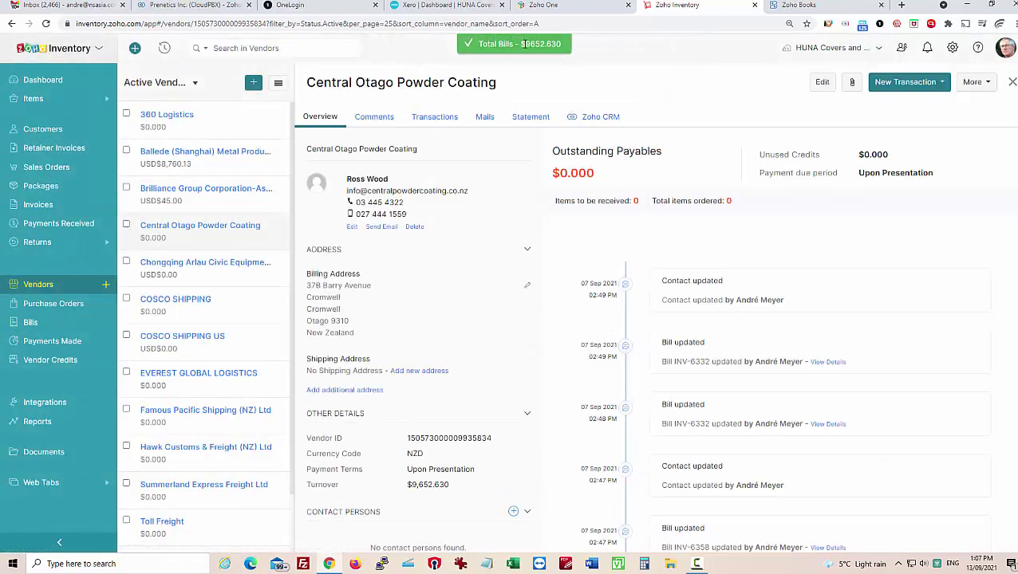
{"action": "left_click_drag", "start_coordinate": [524, 44], "coordinate": [569, 50]}
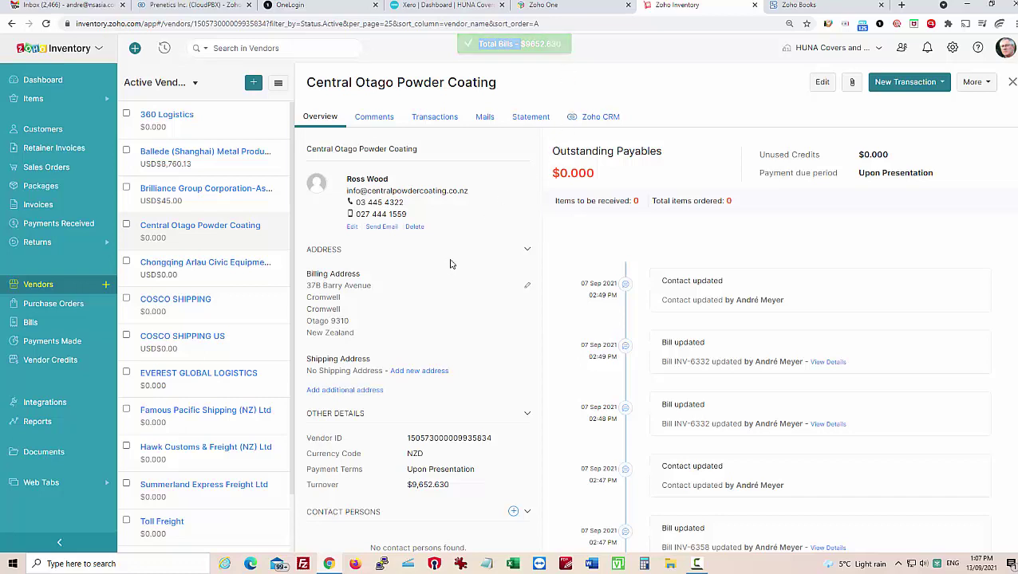
- Find the Scott Construction Ltd sales order of 09 Sep 2021 and open its linked invoice
{"action": "left_click", "coordinate": [48, 138]}
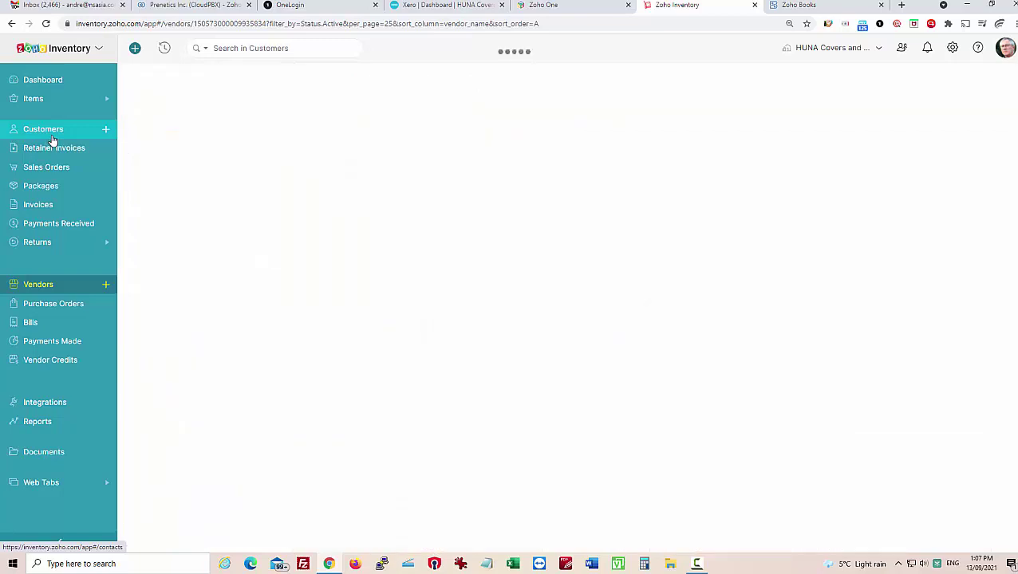
{"action": "left_click", "coordinate": [56, 169]}
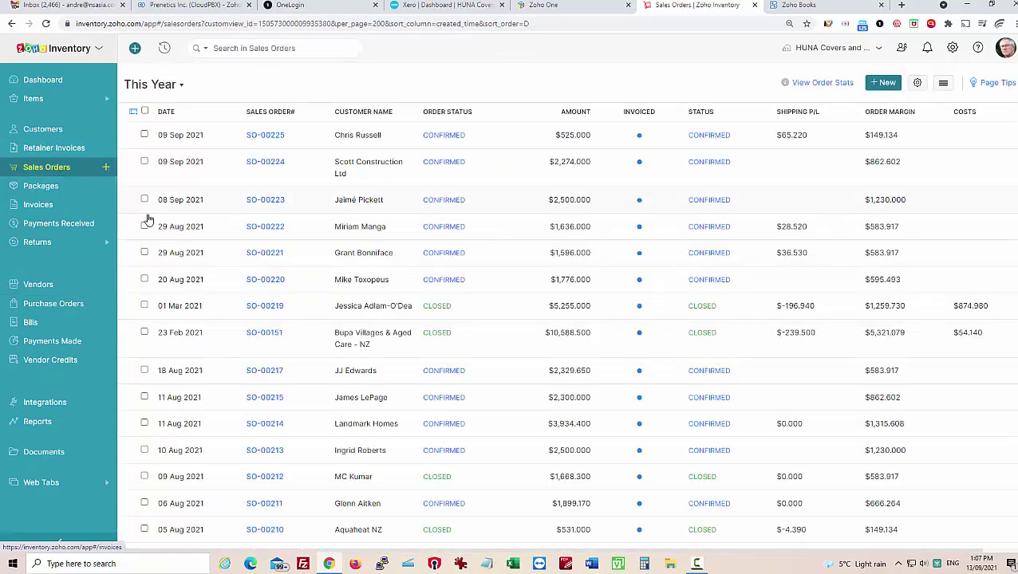
{"action": "left_click", "coordinate": [264, 163]}
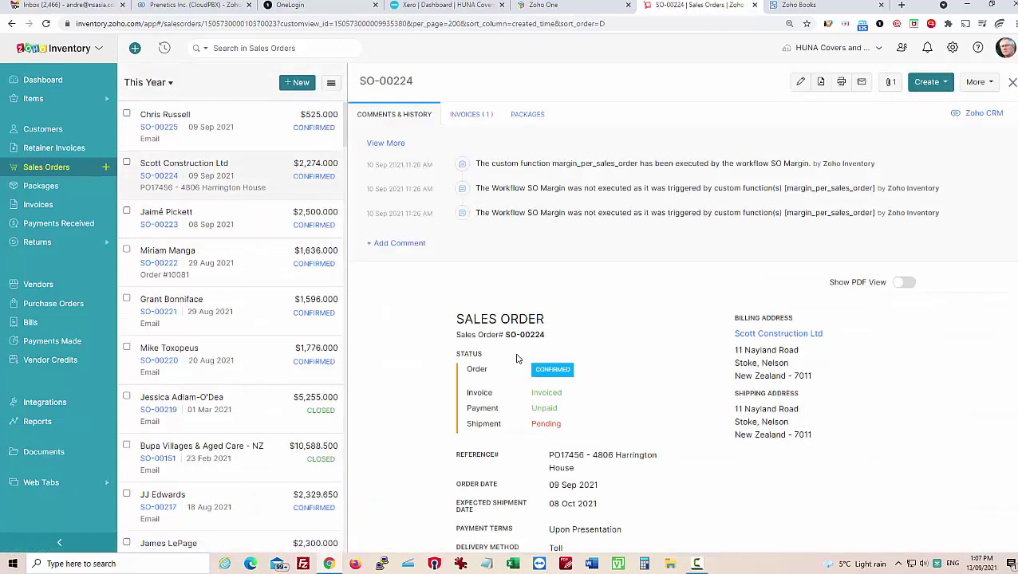
{"action": "left_click", "coordinate": [469, 116]}
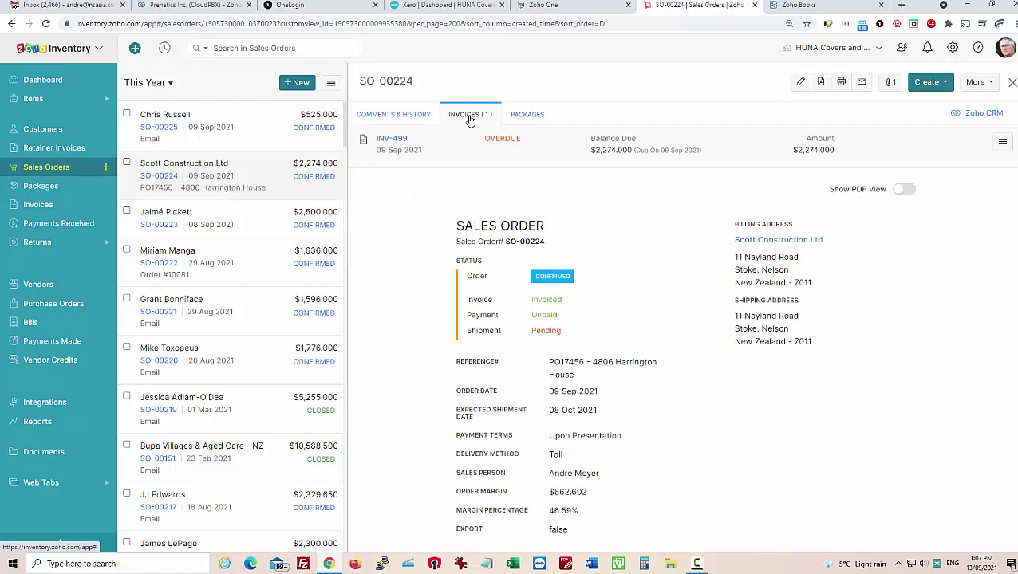
{"action": "left_click", "coordinate": [391, 140]}
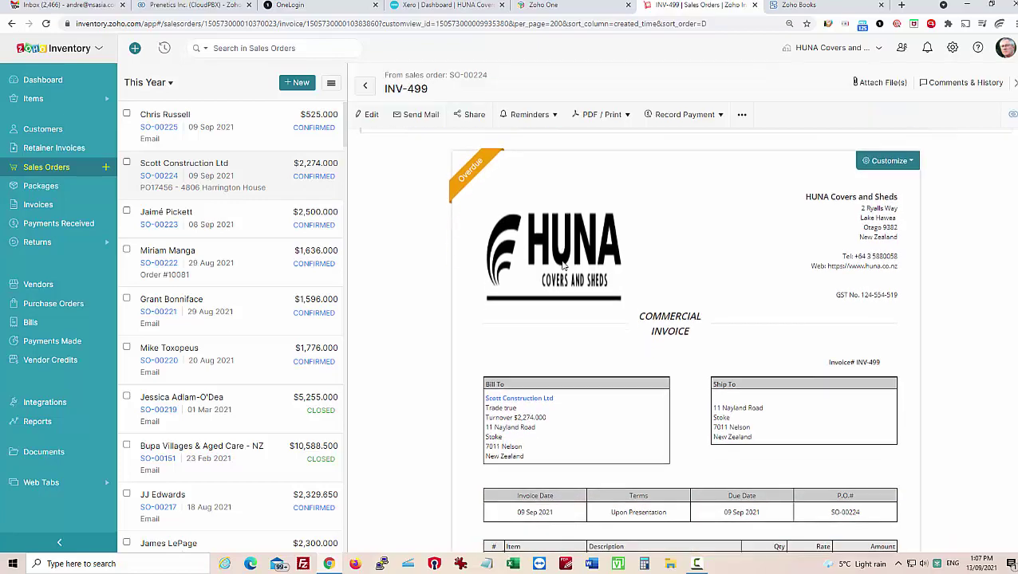
- Review the invoice down to its custom fields and Xero Invoice Details, highlighting the Xero Invoice No field
{"action": "scroll", "coordinate": [562, 265], "scroll_direction": "down", "scroll_amount": 2}
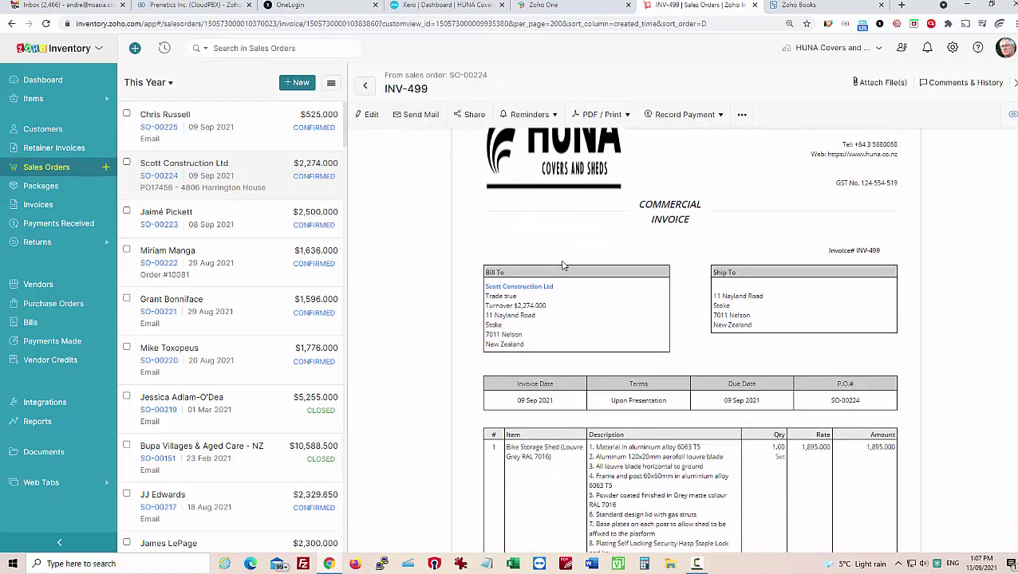
{"action": "scroll", "coordinate": [562, 266], "scroll_direction": "down", "scroll_amount": 4}
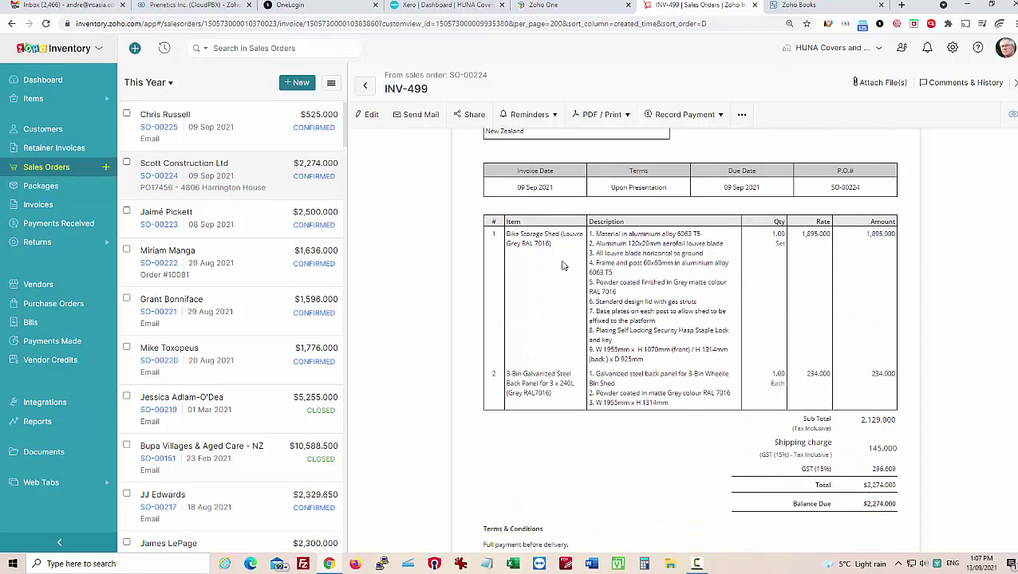
{"action": "scroll", "coordinate": [563, 266], "scroll_direction": "down", "scroll_amount": 6}
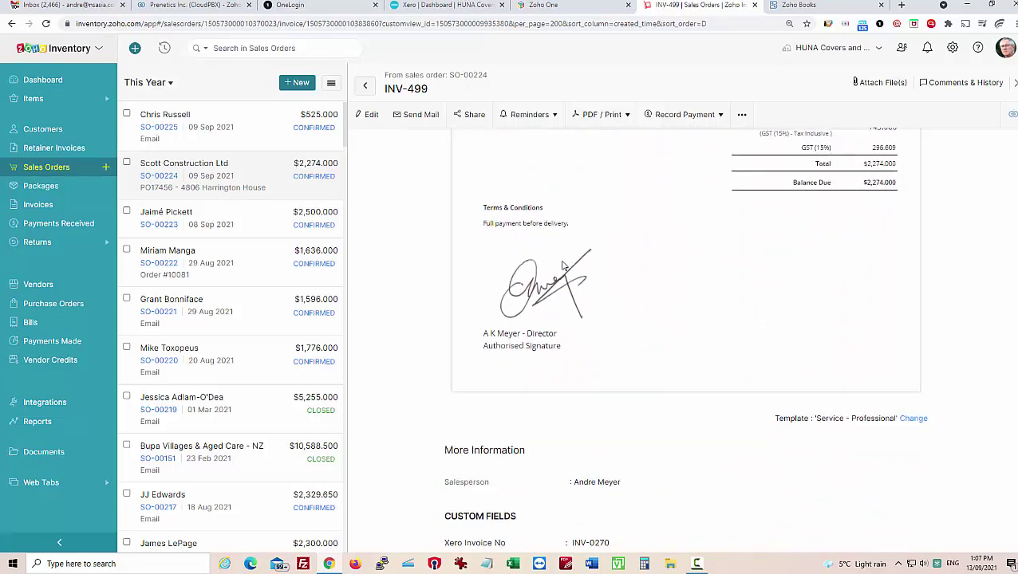
{"action": "scroll", "coordinate": [563, 265], "scroll_direction": "down", "scroll_amount": 1}
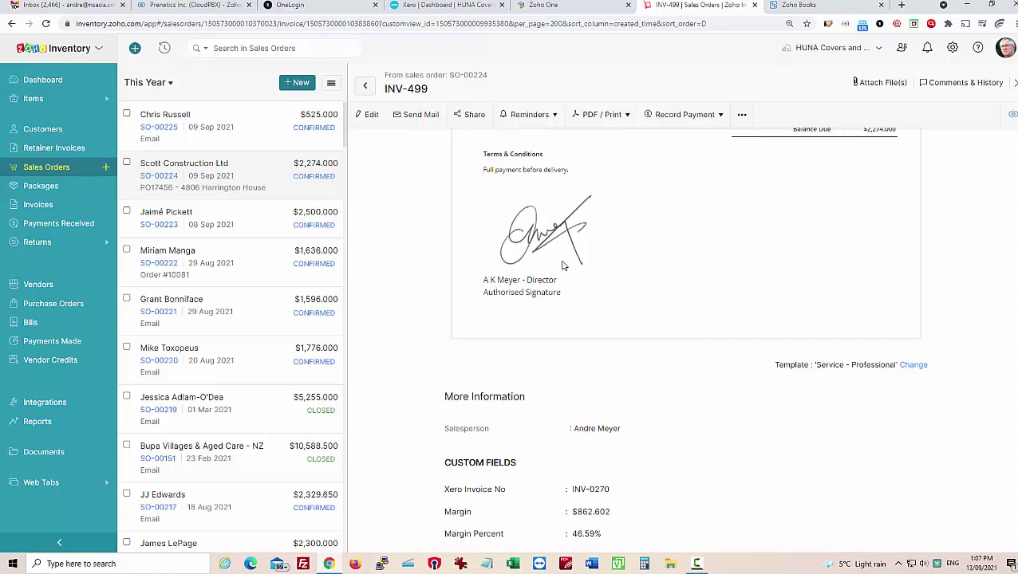
{"action": "scroll", "coordinate": [562, 266], "scroll_direction": "up", "scroll_amount": 1}
{"action": "scroll", "coordinate": [563, 265], "scroll_direction": "down", "scroll_amount": 4}
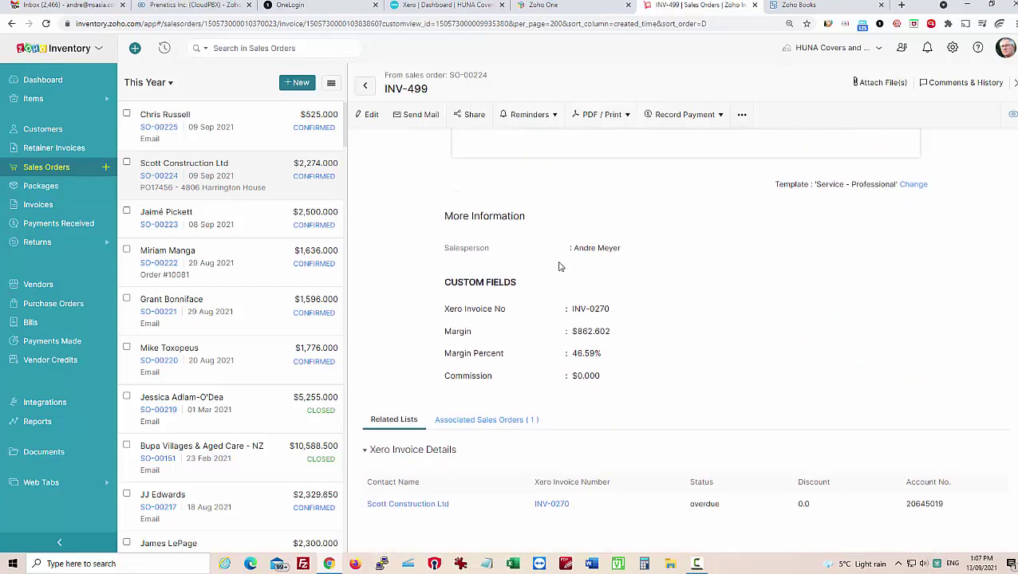
{"action": "left_click_drag", "start_coordinate": [444, 312], "coordinate": [616, 306]}
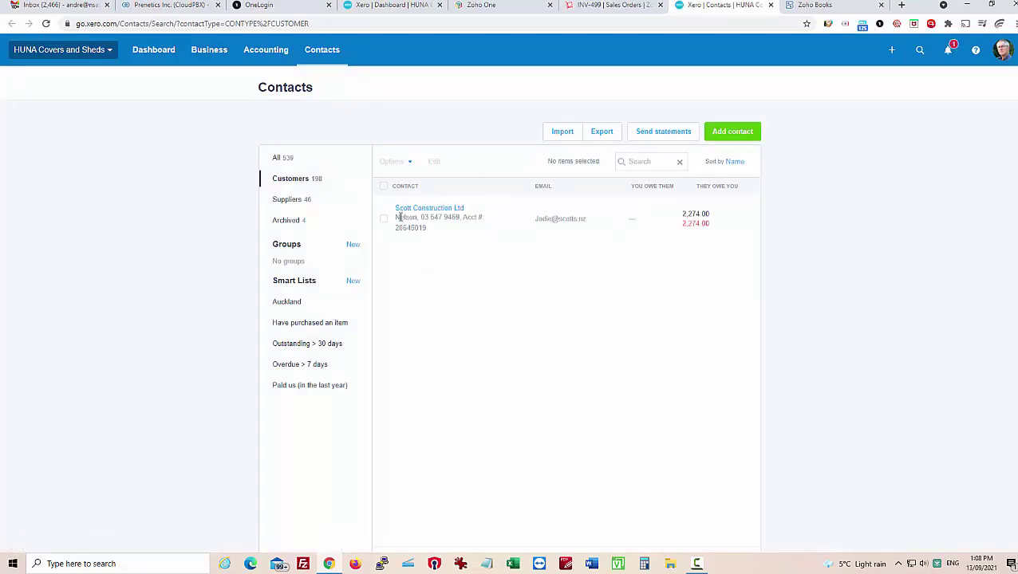
- From the invoice's Xero Invoice Details, view the matching invoice in Xero, close it and return to Zoho Inventory
{"action": "left_click", "coordinate": [583, 6]}
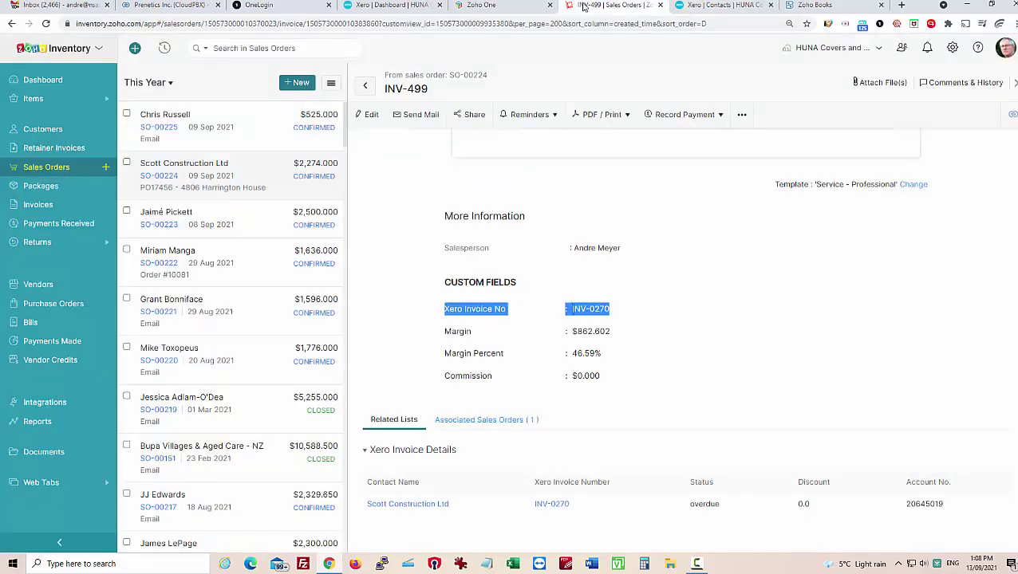
{"action": "left_click", "coordinate": [553, 504]}
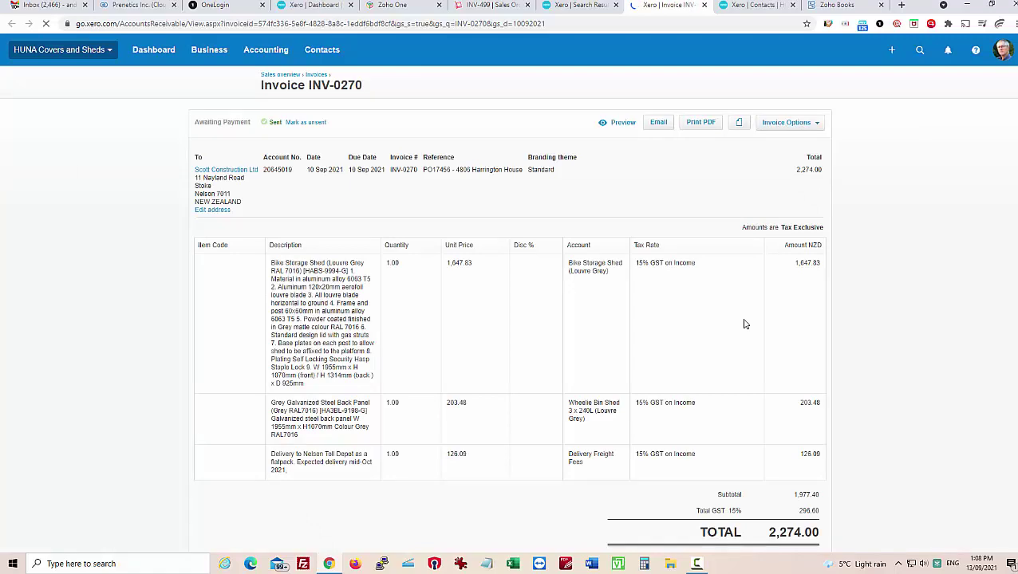
{"action": "left_click", "coordinate": [704, 8]}
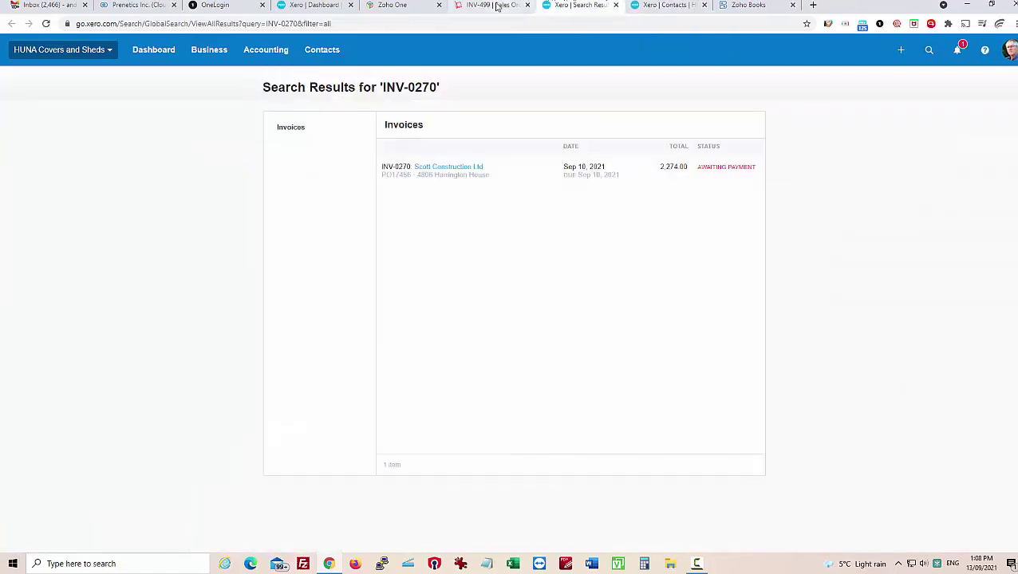
{"action": "left_click", "coordinate": [495, 6]}
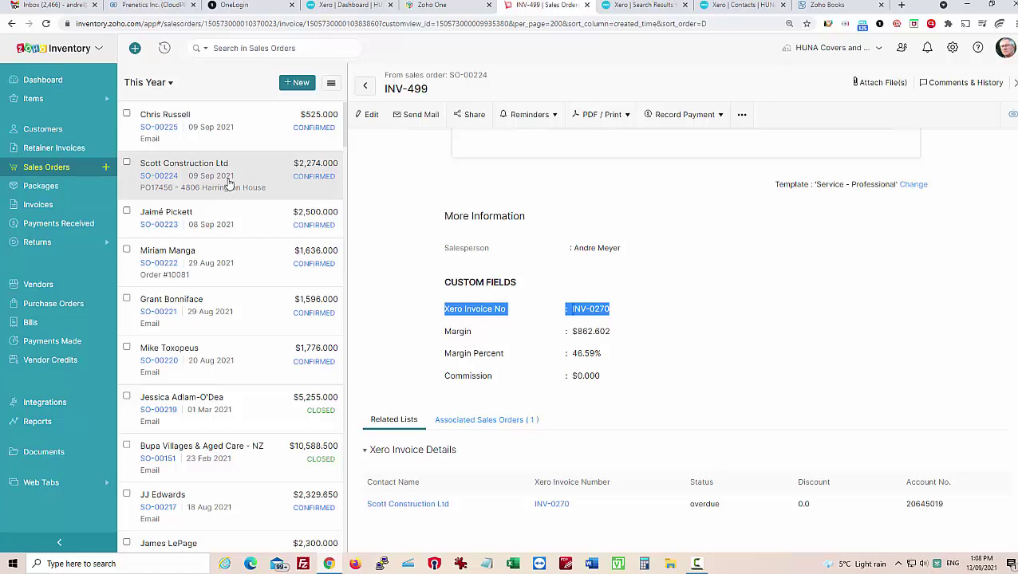
- Open the Scott Construction Ltd customer record from its sales order and examine the Turnover and Trade fields
{"action": "left_click", "coordinate": [229, 183]}
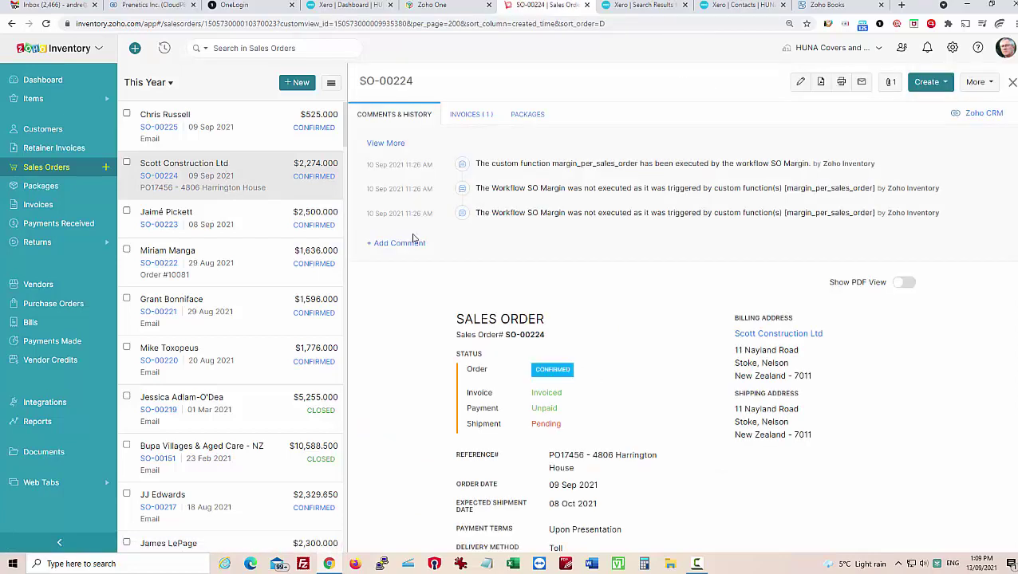
{"action": "left_click", "coordinate": [750, 336]}
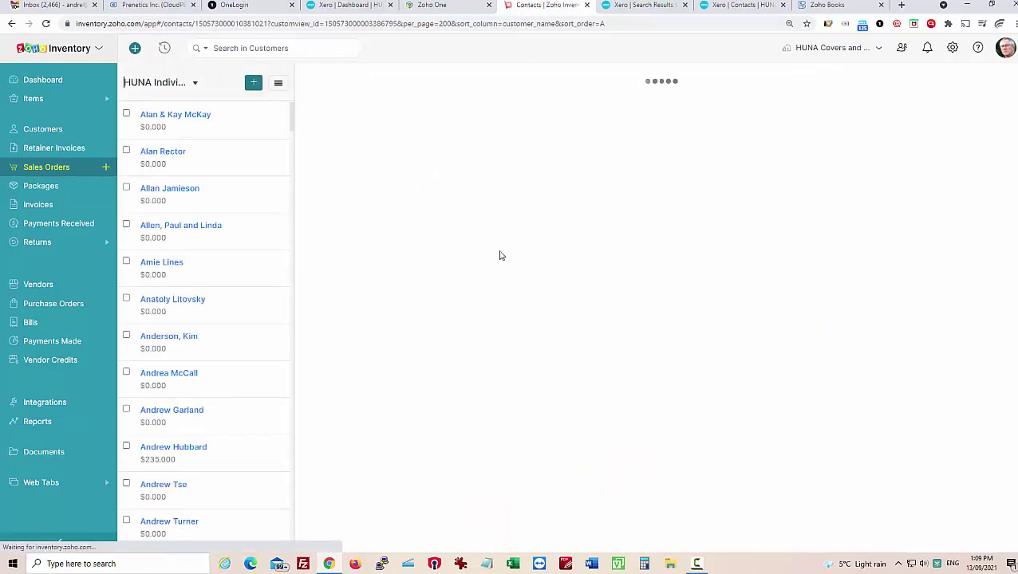
{"action": "scroll", "coordinate": [391, 288], "scroll_direction": "down", "scroll_amount": 3}
{"action": "scroll", "coordinate": [391, 287], "scroll_direction": "down", "scroll_amount": 2}
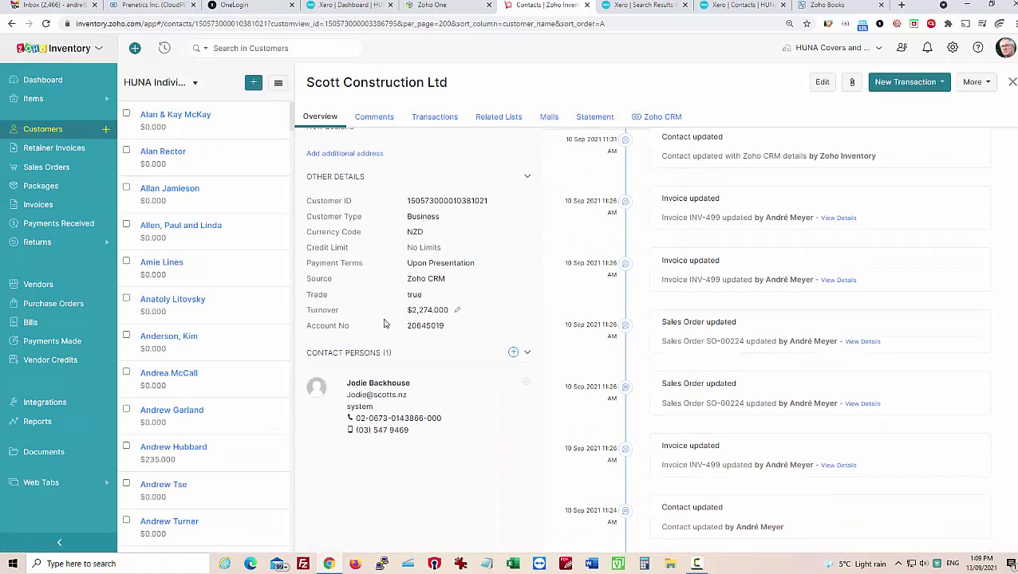
{"action": "left_click_drag", "start_coordinate": [302, 315], "coordinate": [447, 311]}
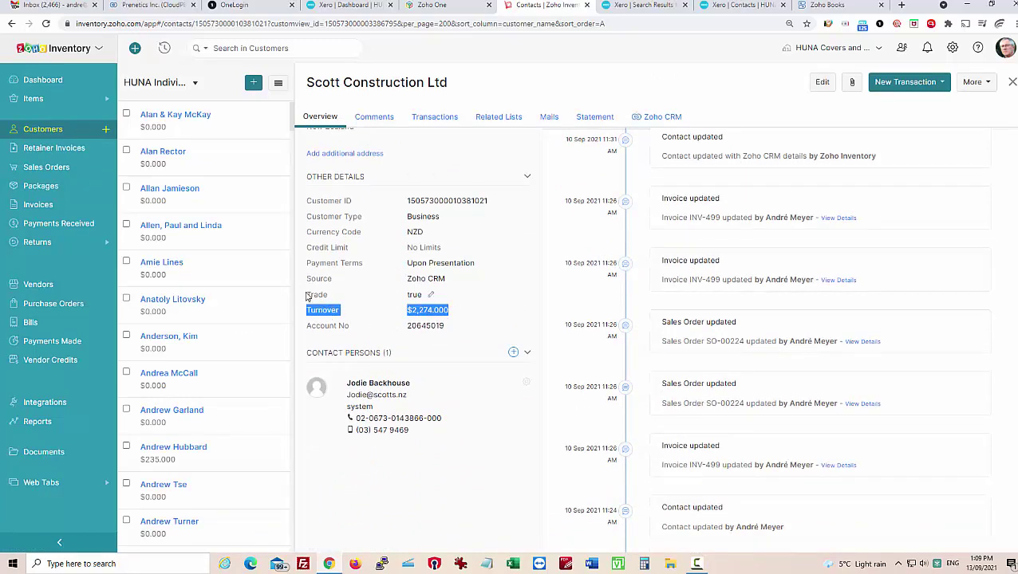
{"action": "left_click_drag", "start_coordinate": [307, 297], "coordinate": [431, 297]}
{"action": "scroll", "coordinate": [509, 334], "scroll_direction": "up", "scroll_amount": 3}
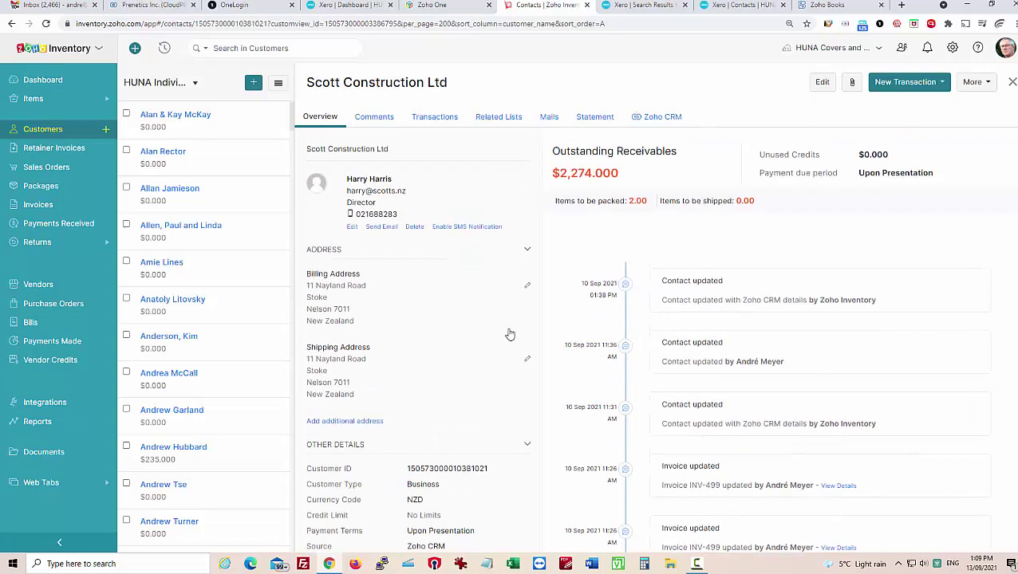